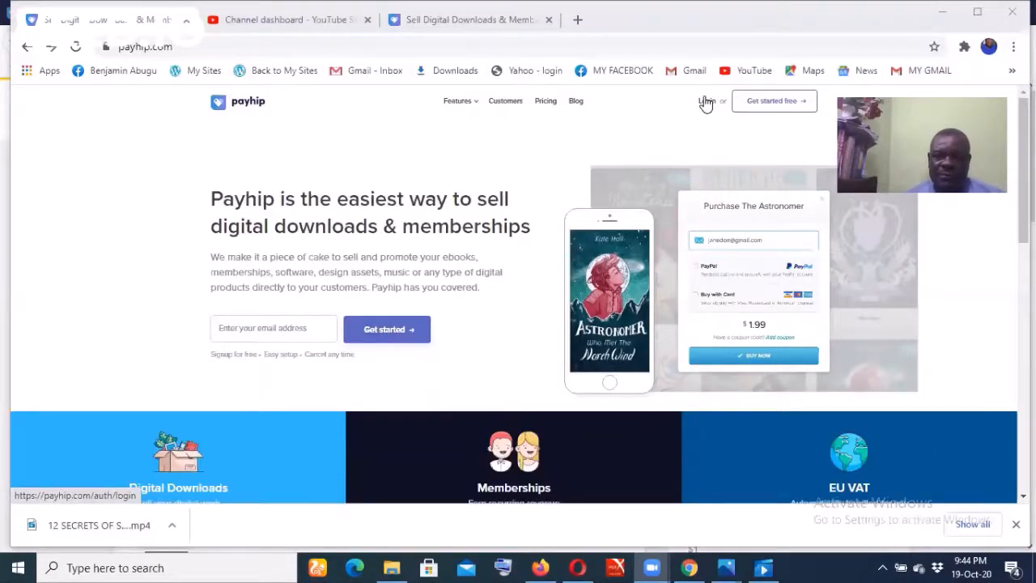
# Step: Log in to the Payhip account and start adding a new digital product
pyautogui.click(707, 102)
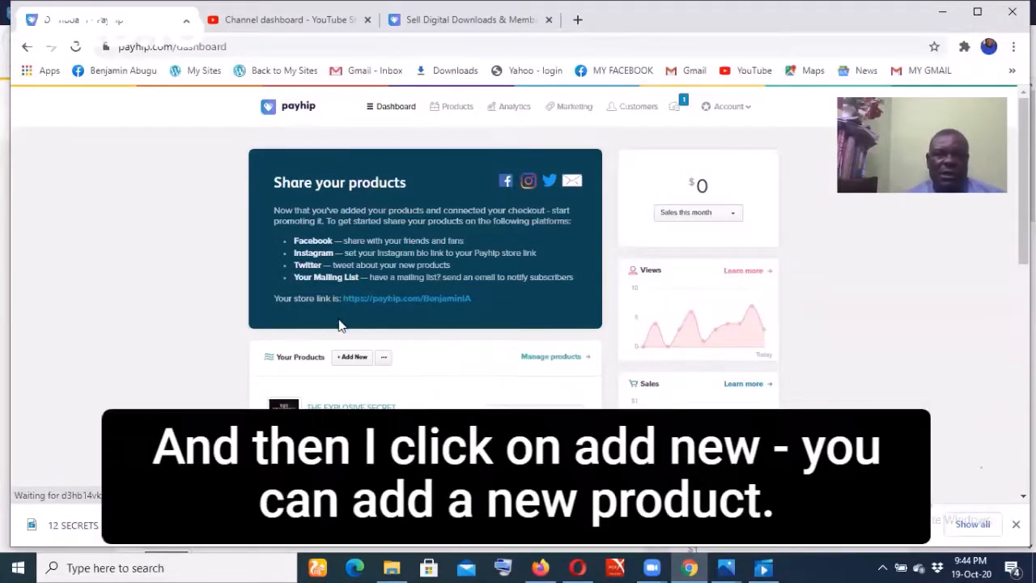
pyautogui.click(352, 359)
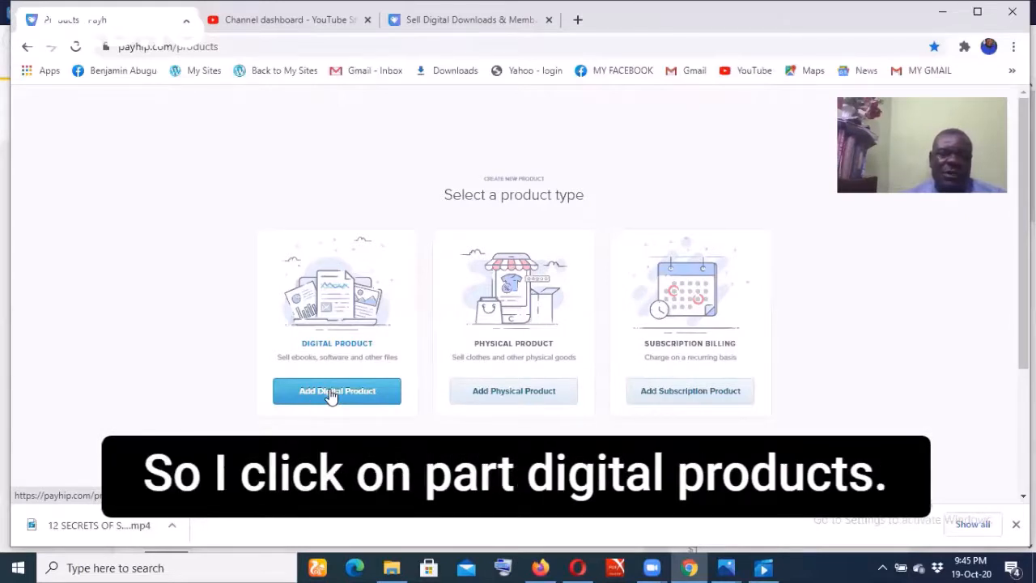
pyautogui.click(331, 391)
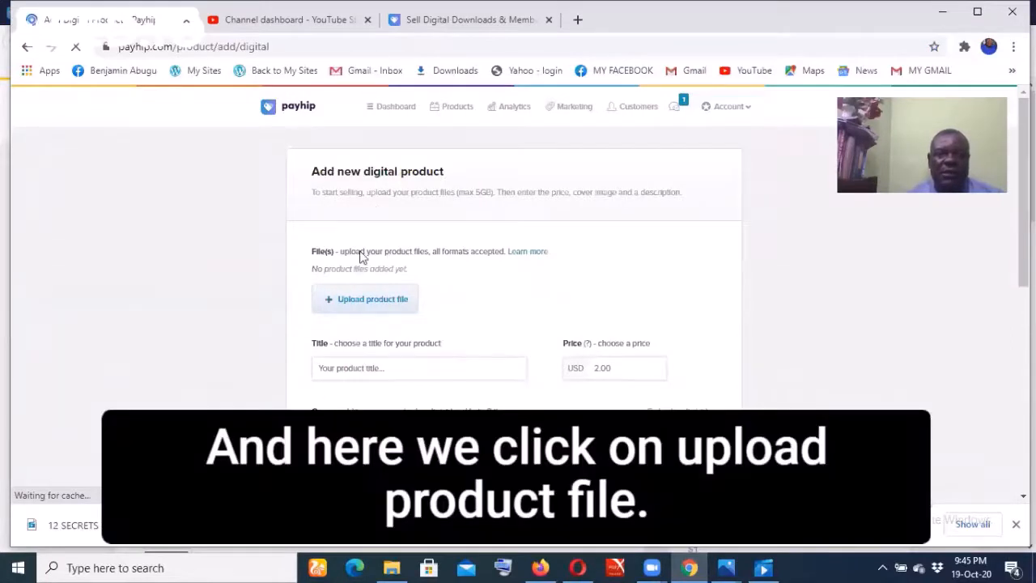
# Step: Upload the EPUB "HOW TO TURN YOUR IDEAS AND SKILLS INTO PRODUCTS DOC 4 EBOOK OK (1)" from Downloads as the product file
pyautogui.click(366, 301)
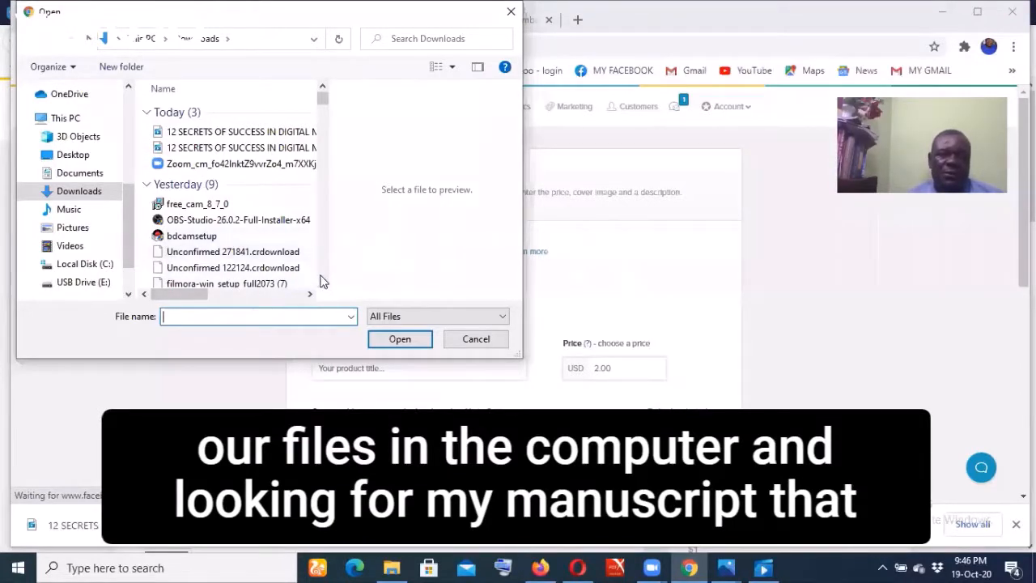
pyautogui.moveTo(322, 281); pyautogui.dragTo(323, 281)
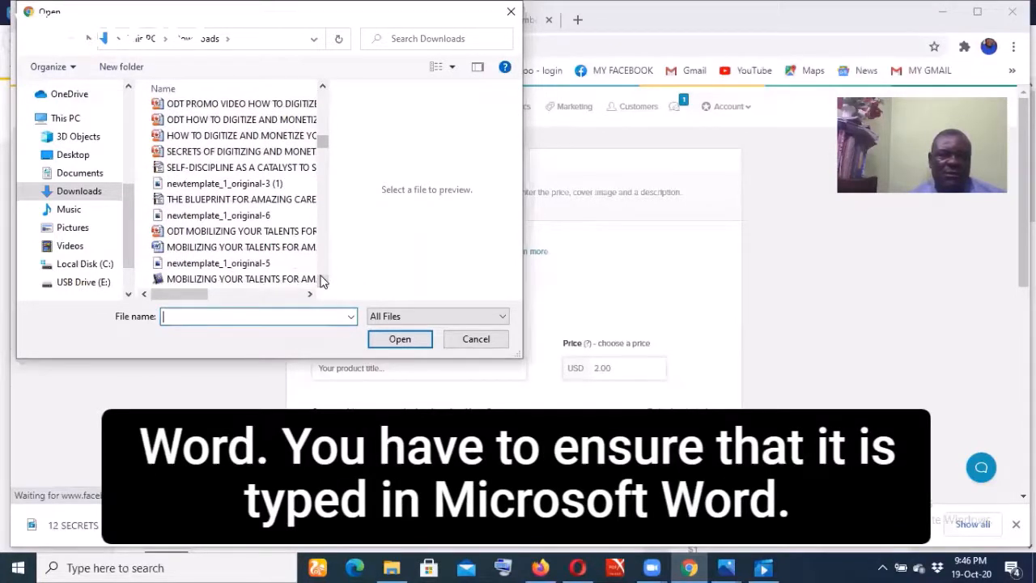
pyautogui.moveTo(322, 281); pyautogui.dragTo(323, 281)
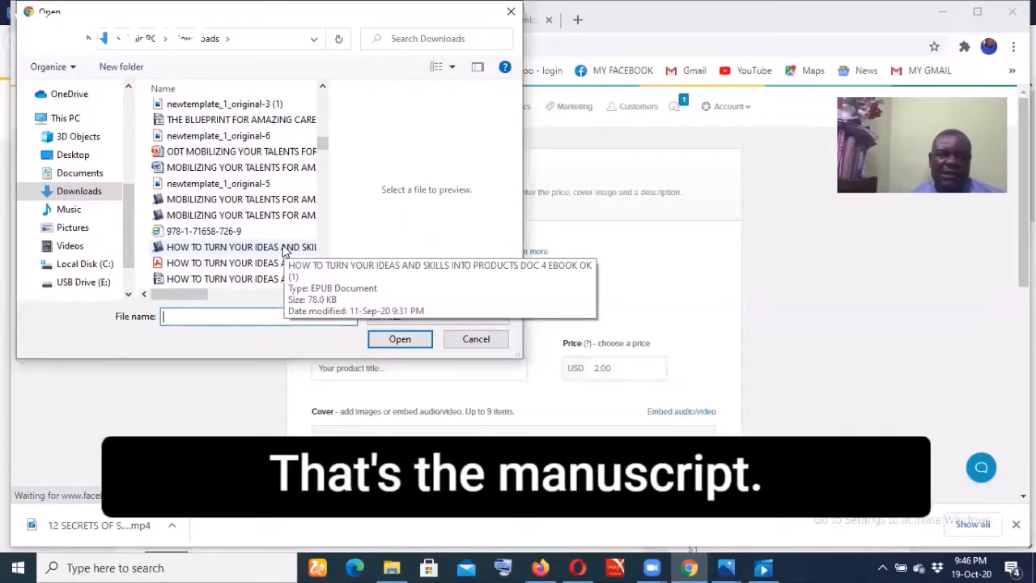
pyautogui.click(285, 249)
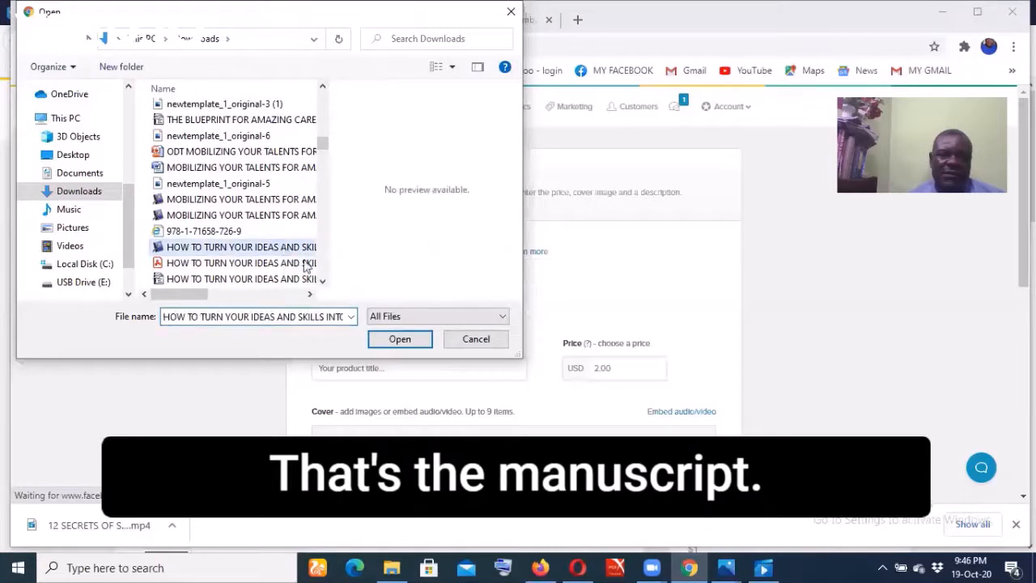
pyautogui.click(395, 340)
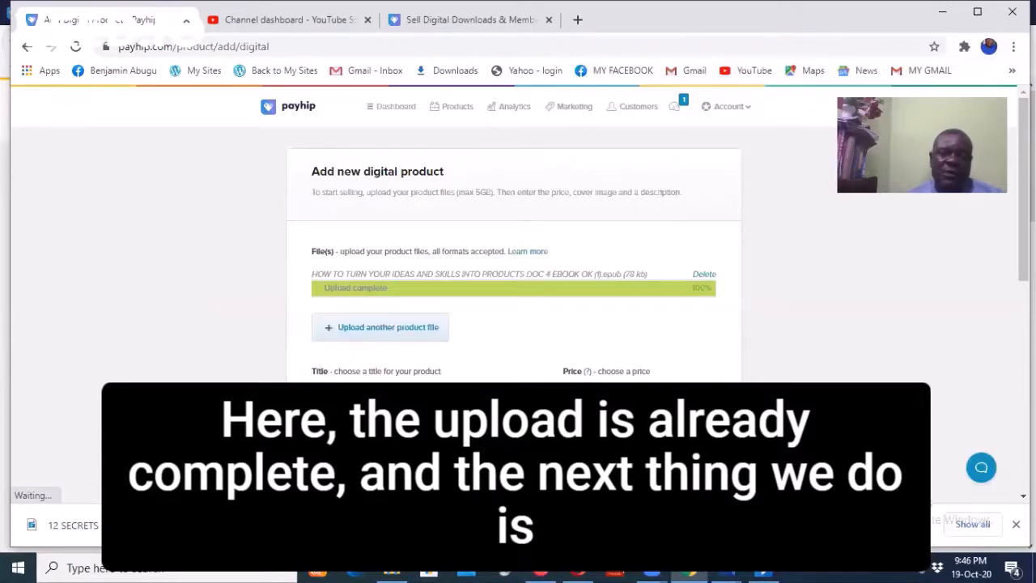
# Step: Set the product title to the suggested entry "HOW TO TURN YOUR IDEAS AND SKILLS INTO PRODUCTS"
pyautogui.click(346, 395)
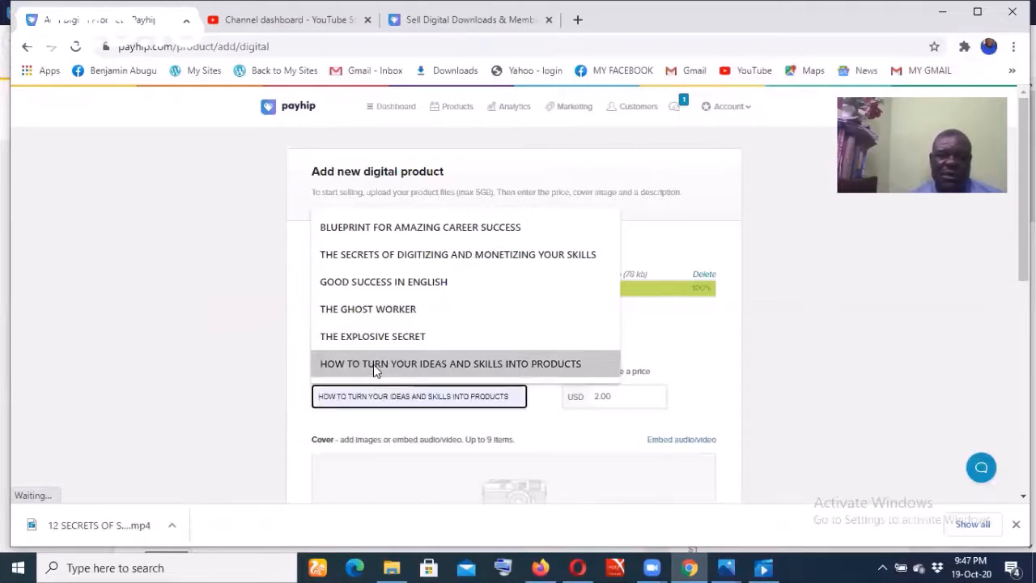
pyautogui.click(373, 364)
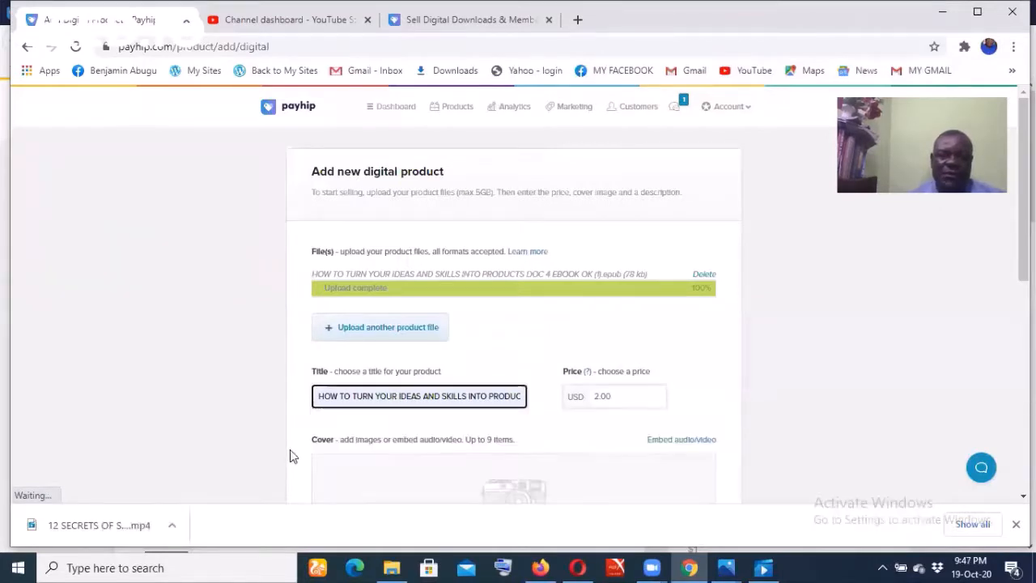
pyautogui.click(295, 458)
# Step: Upload "IMAGE OF MONETIZING YOUR KNOWLEDGE 3" from the Documents folder as the product's cover image
pyautogui.scroll(-2, 295, 458)
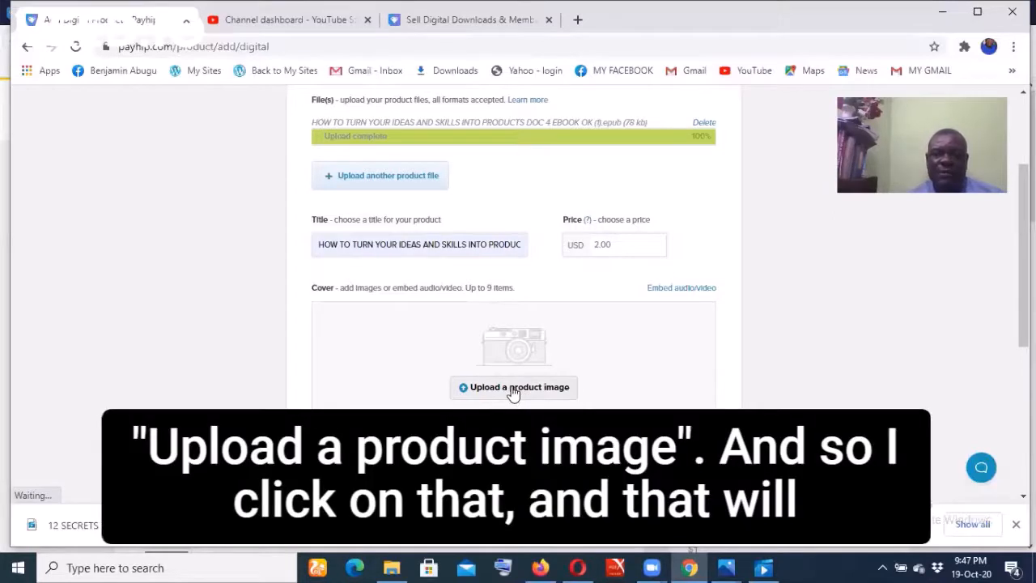
pyautogui.click(511, 391)
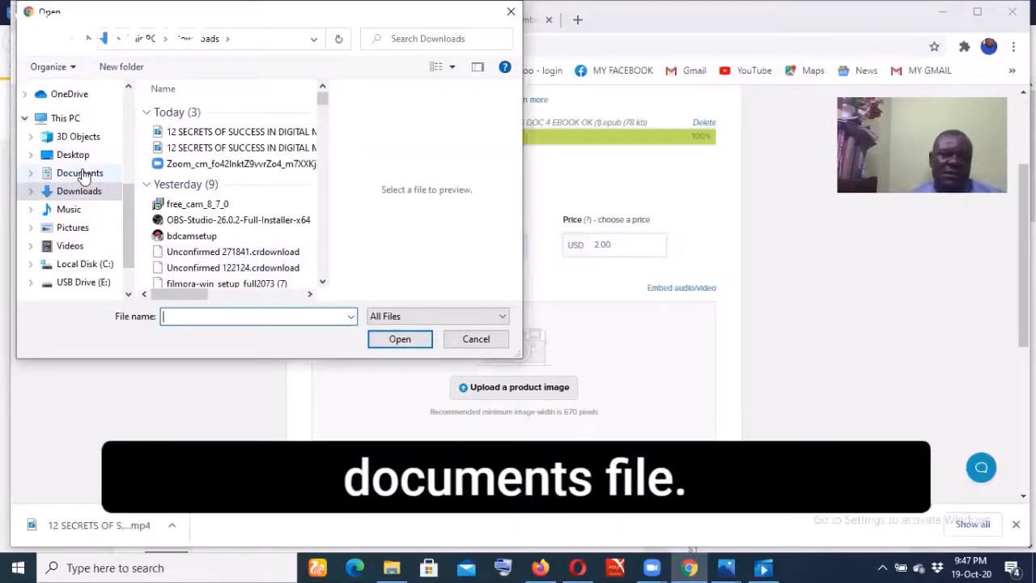
pyautogui.click(80, 173)
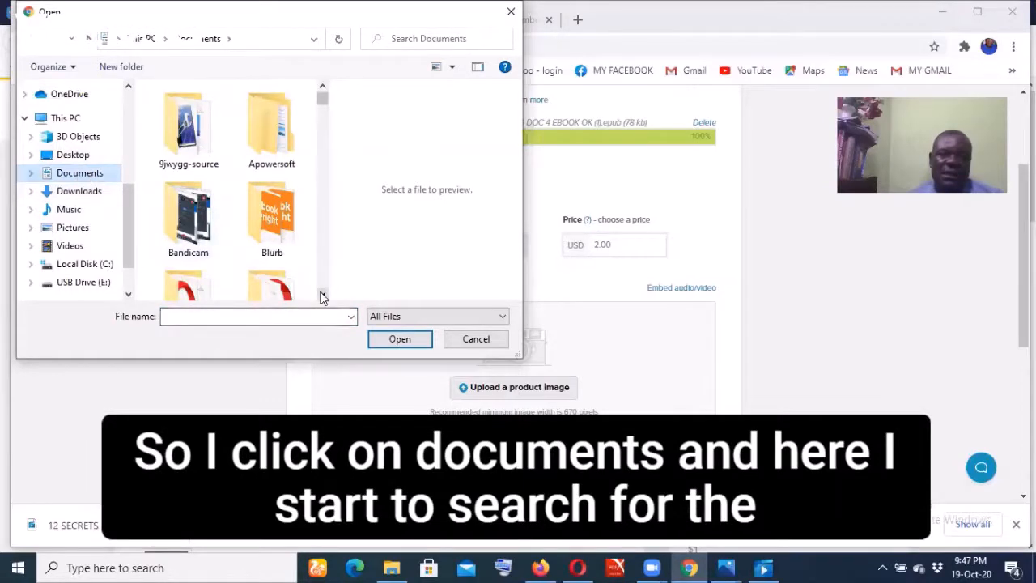
pyautogui.scroll(-10, 322, 298)
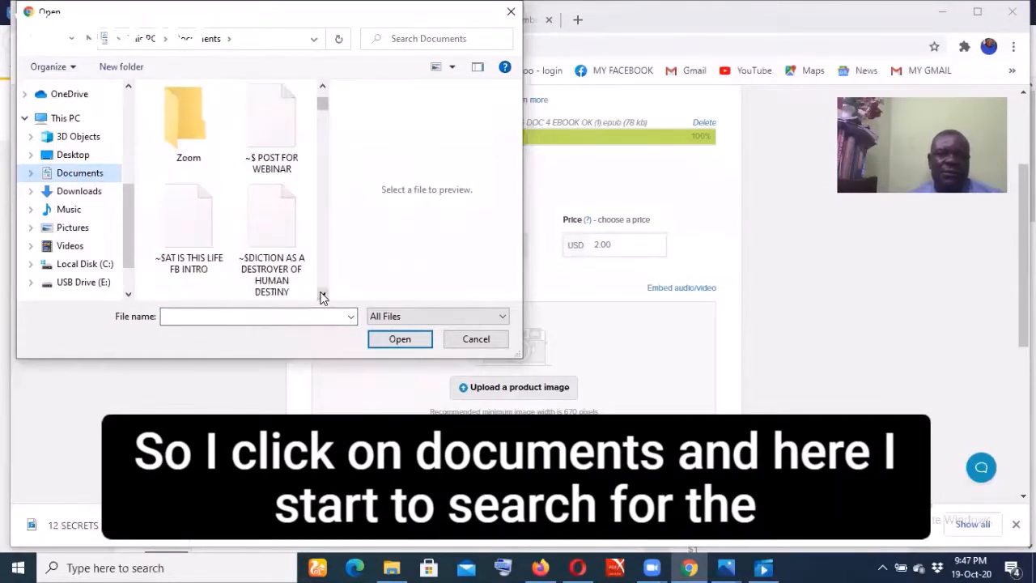
pyautogui.scroll(-10, 322, 297)
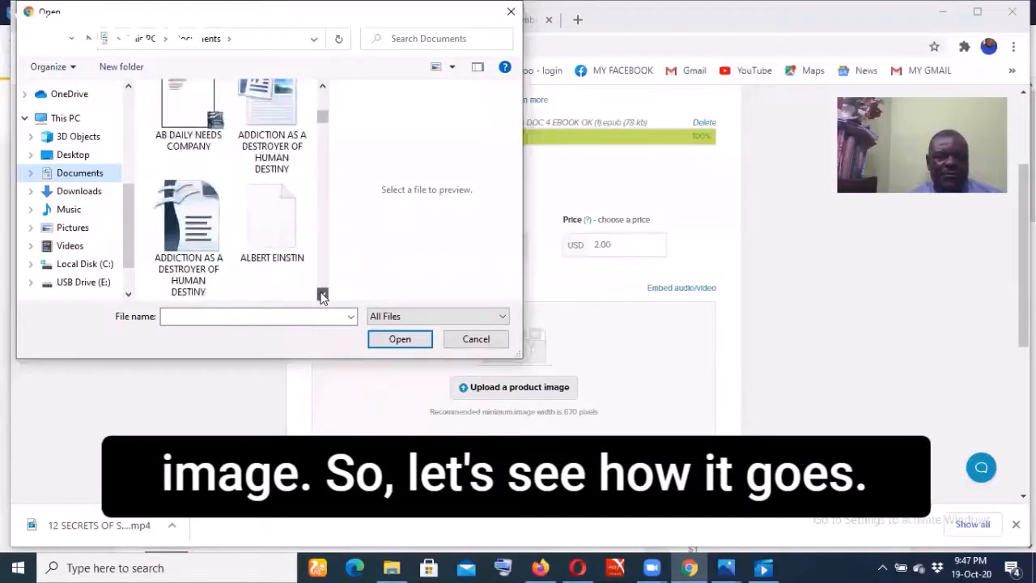
pyautogui.scroll(-10, 322, 297)
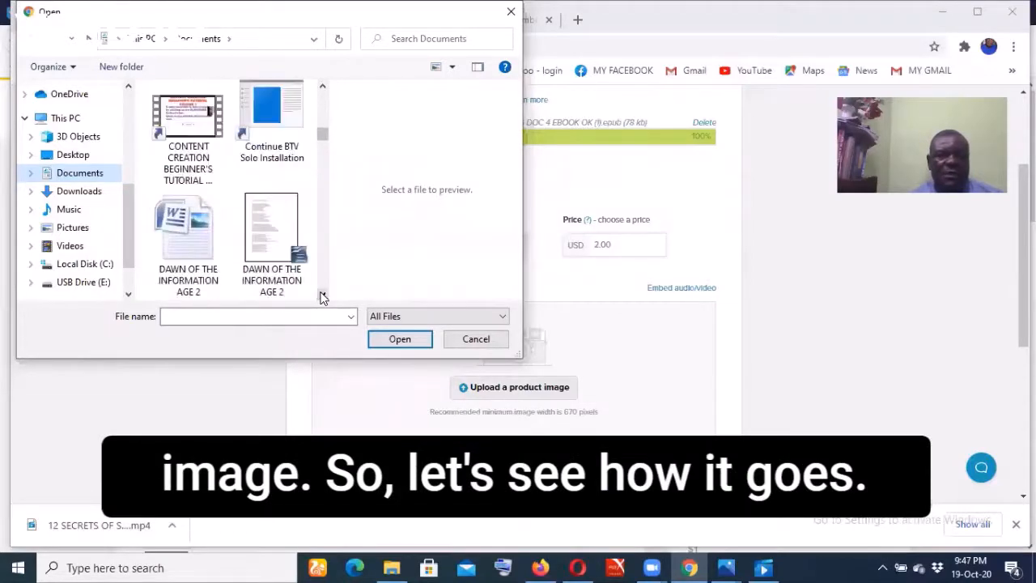
pyautogui.scroll(-10, 322, 297)
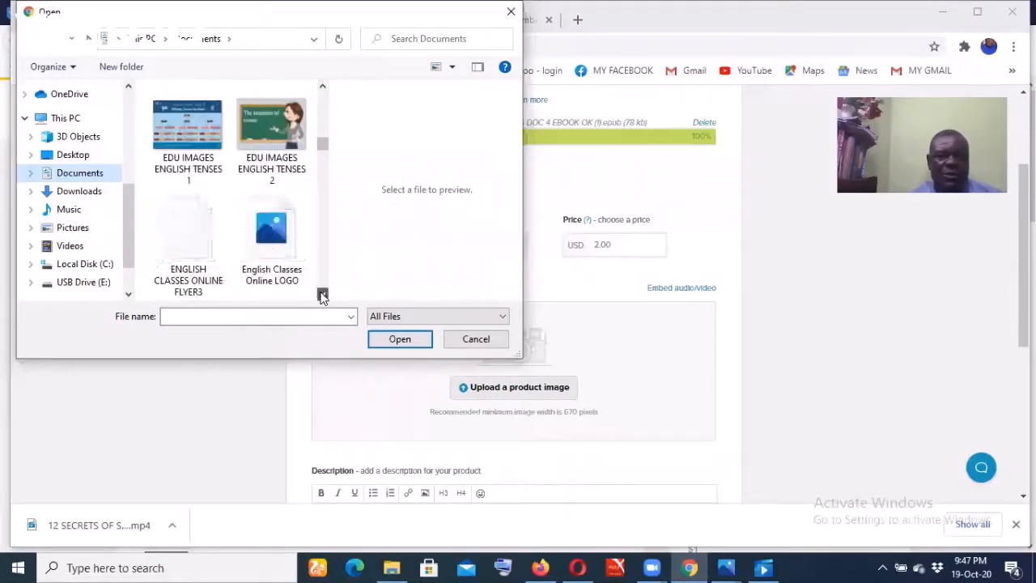
pyautogui.scroll(-10, 323, 298)
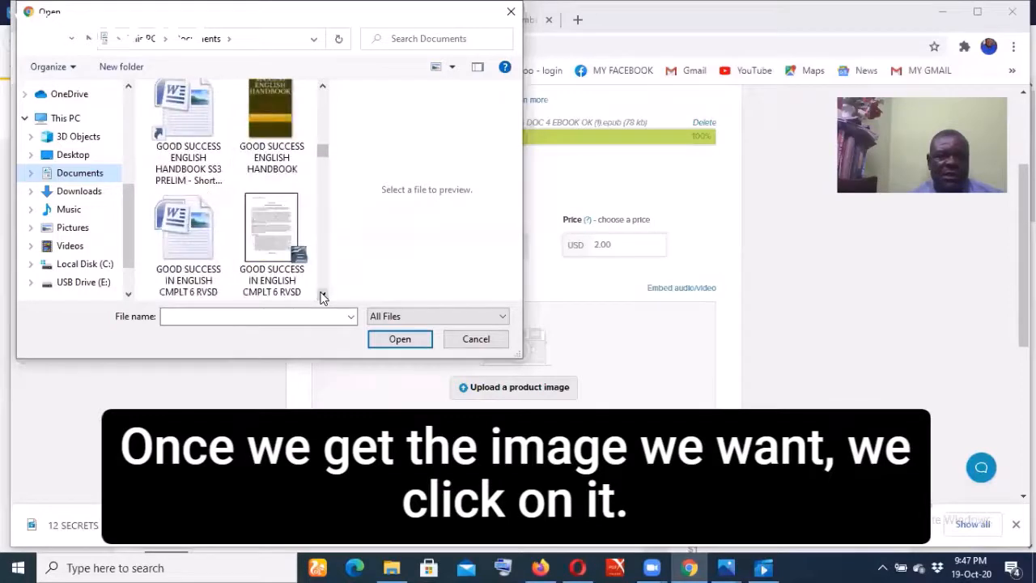
pyautogui.scroll(-10, 322, 297)
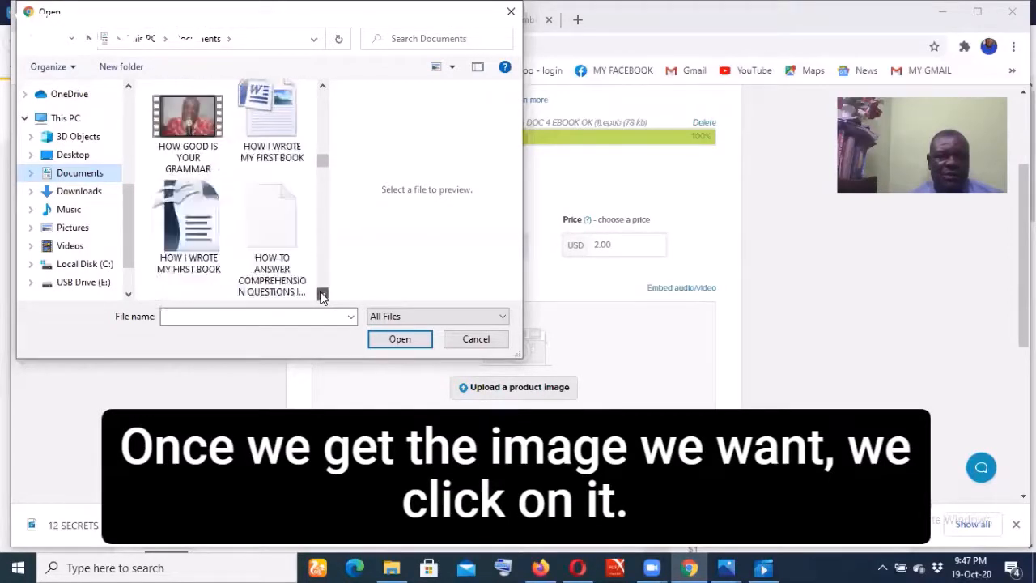
pyautogui.scroll(-10, 323, 298)
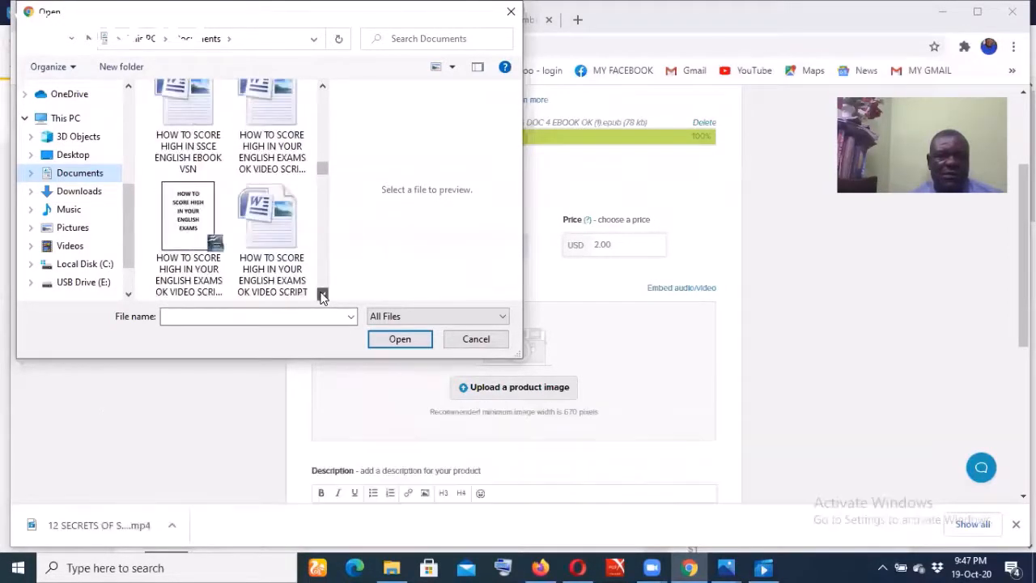
pyautogui.scroll(-10, 322, 297)
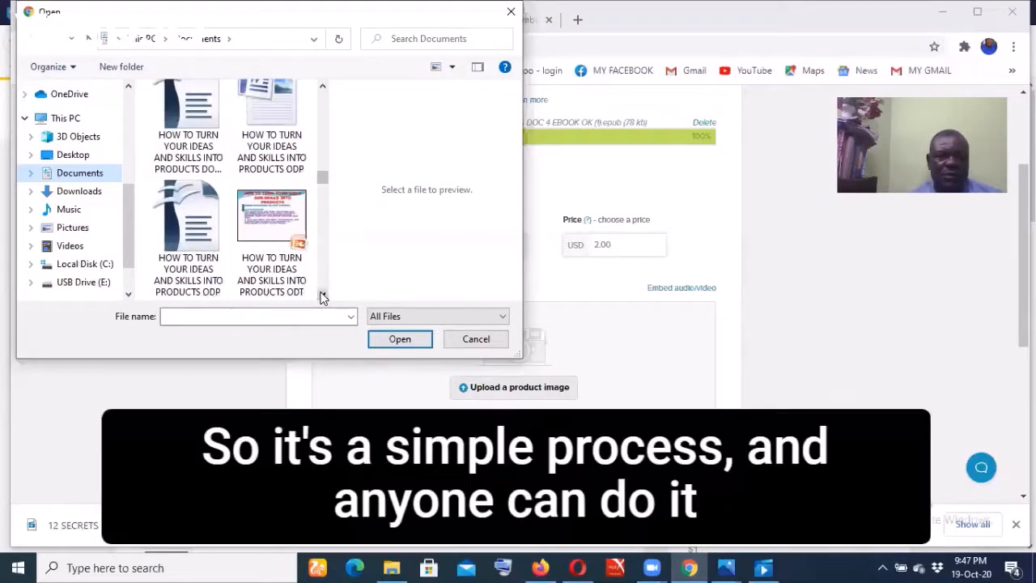
pyautogui.scroll(-10, 322, 297)
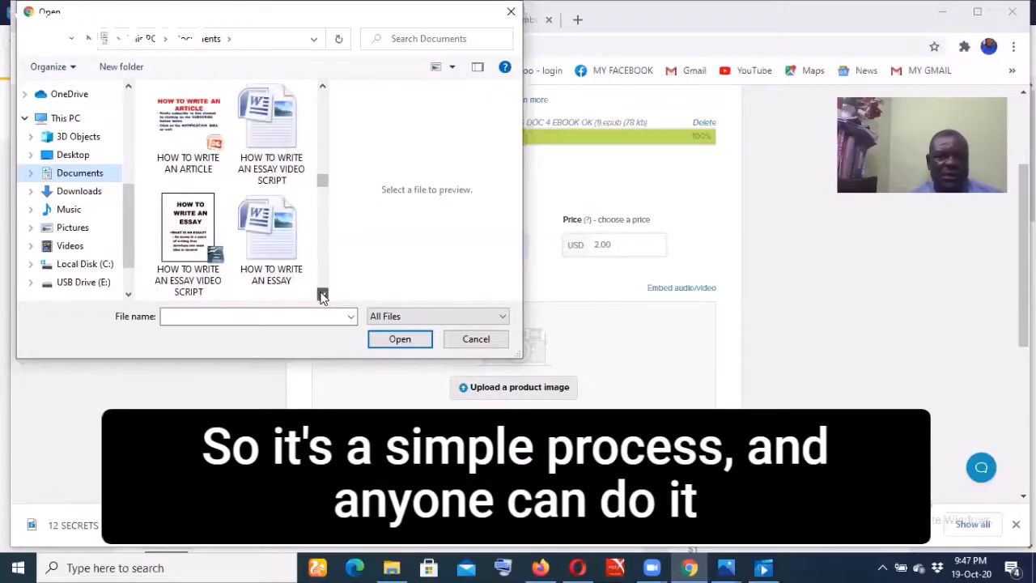
pyautogui.scroll(-10, 322, 298)
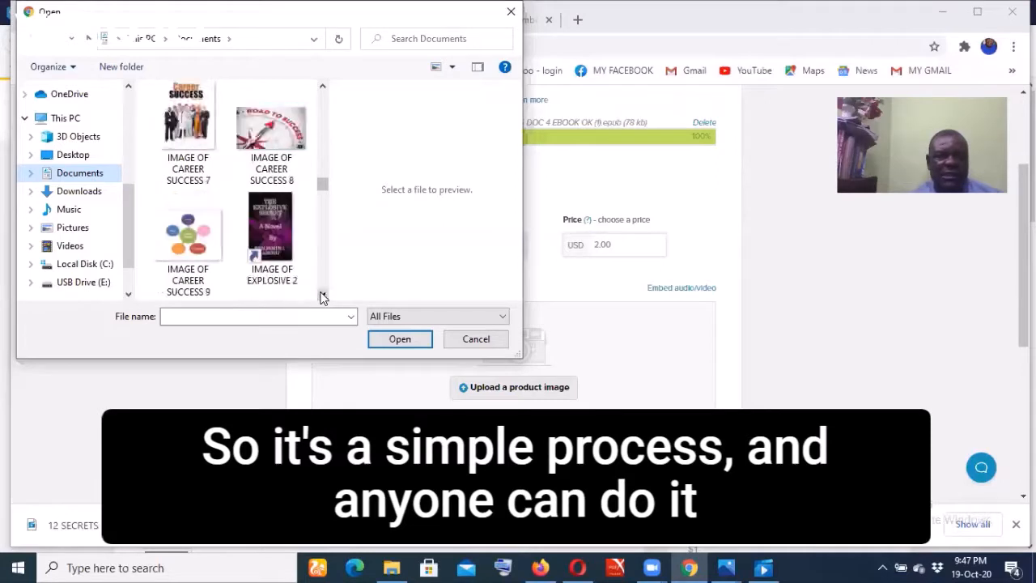
pyautogui.scroll(-6, 322, 297)
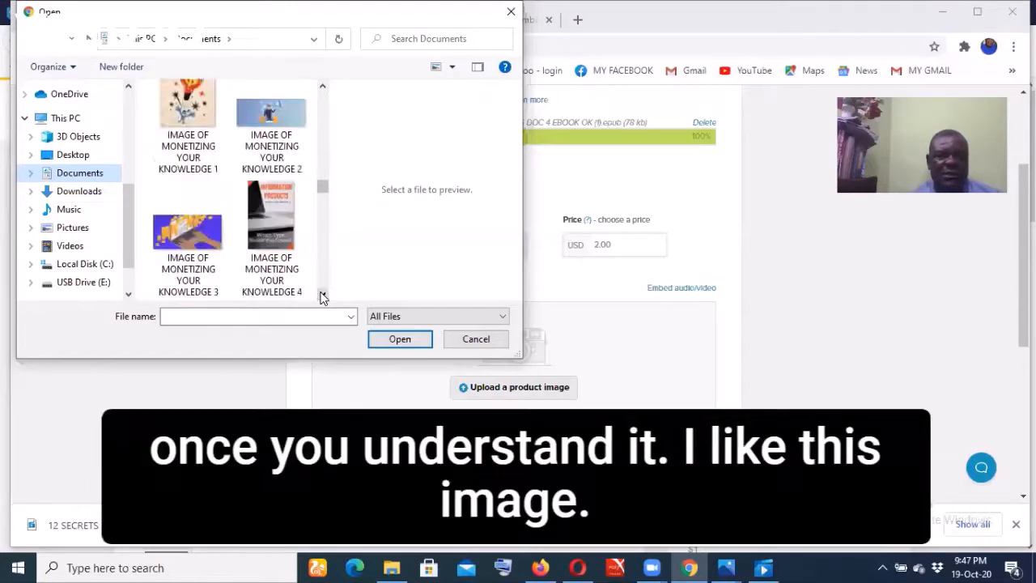
pyautogui.click(185, 235)
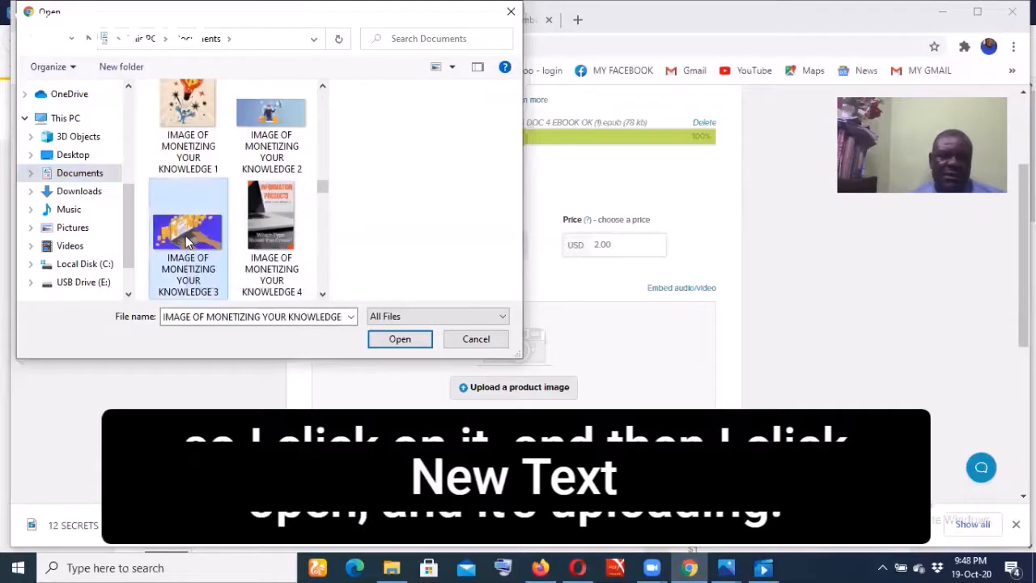
pyautogui.click(400, 340)
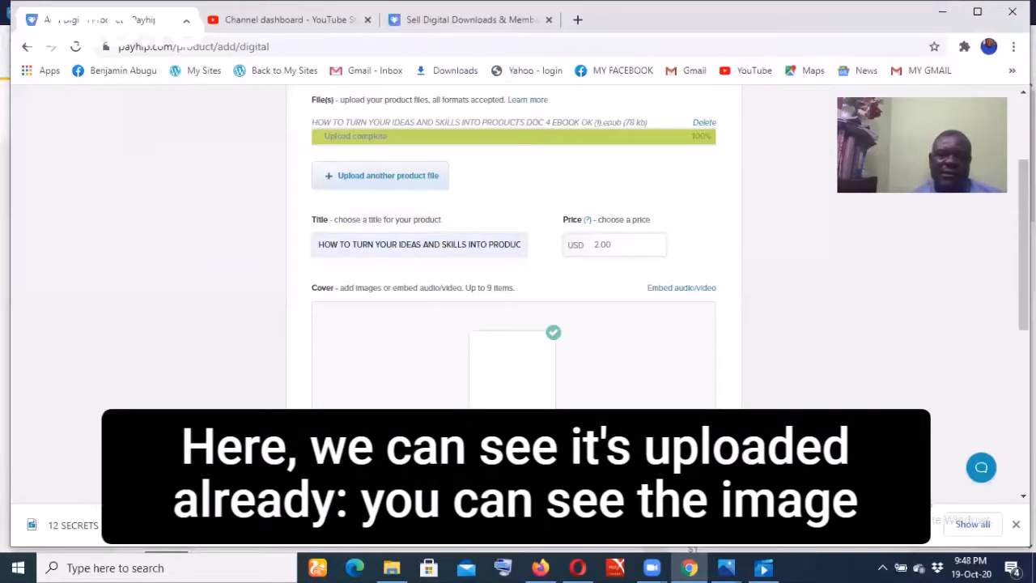
# Step: Fill in the product description with "This eBook explains clearly how you can turn your ideas and skills into products."
pyautogui.scroll(-1, 513, 324)
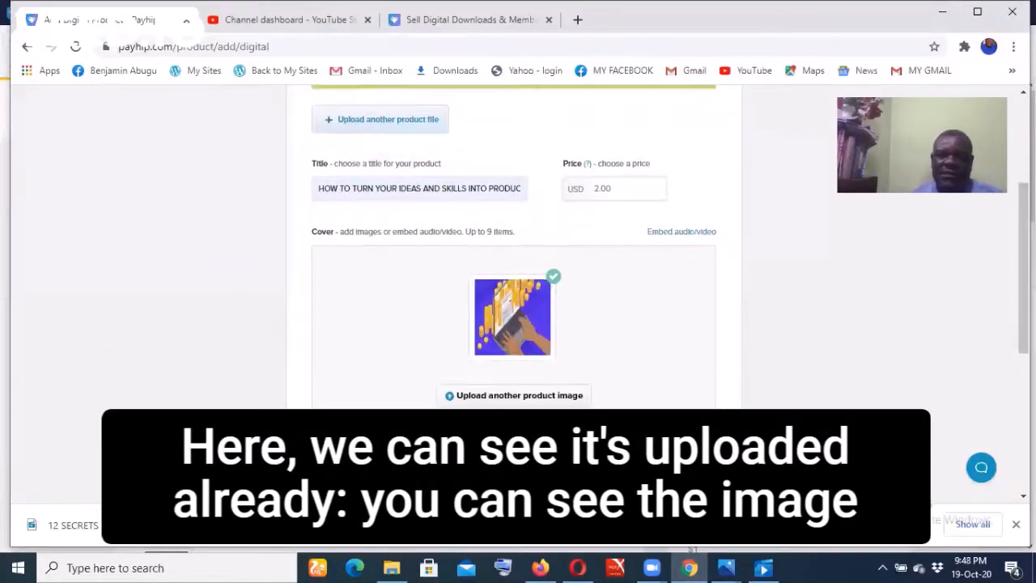
pyautogui.scroll(-1, 513, 283)
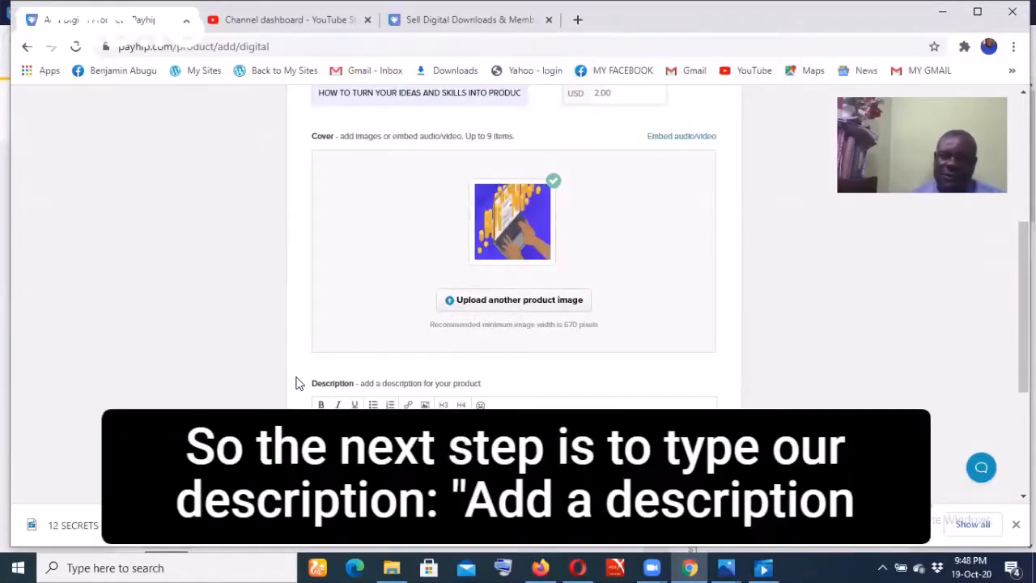
pyautogui.scroll(-2, 296, 383)
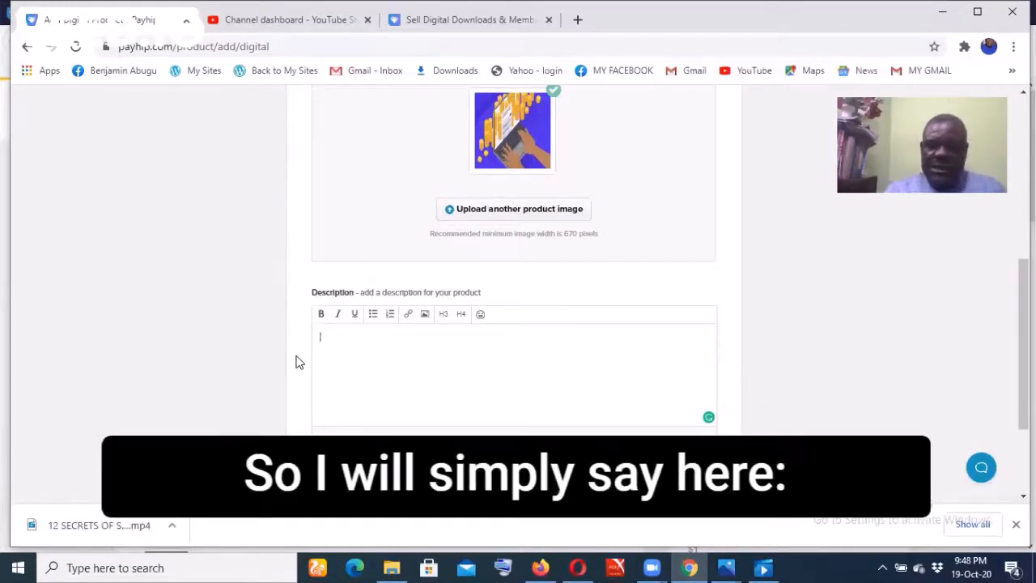
pyautogui.write('This')
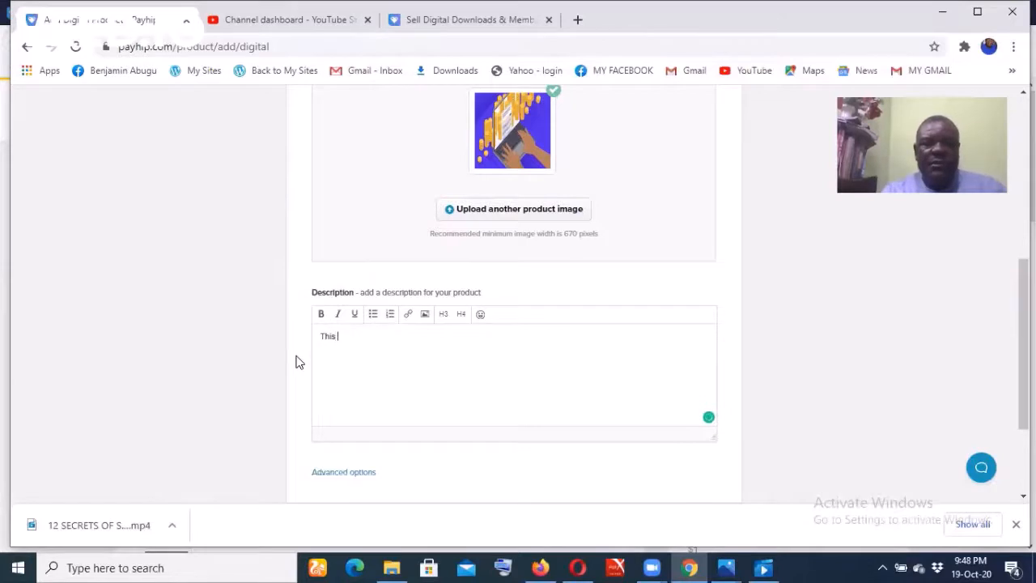
pyautogui.write(' eB')
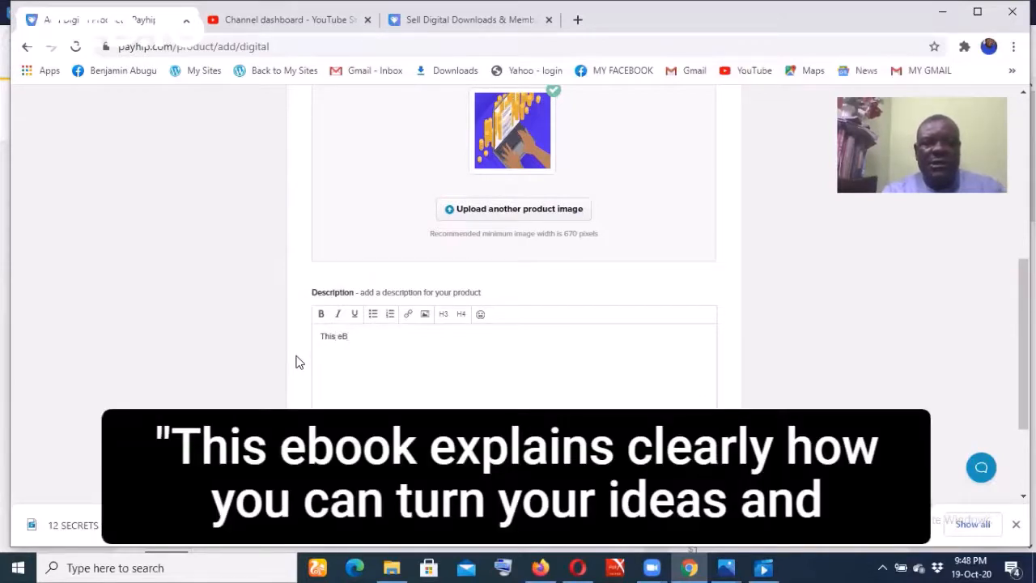
pyautogui.write('ook exp')
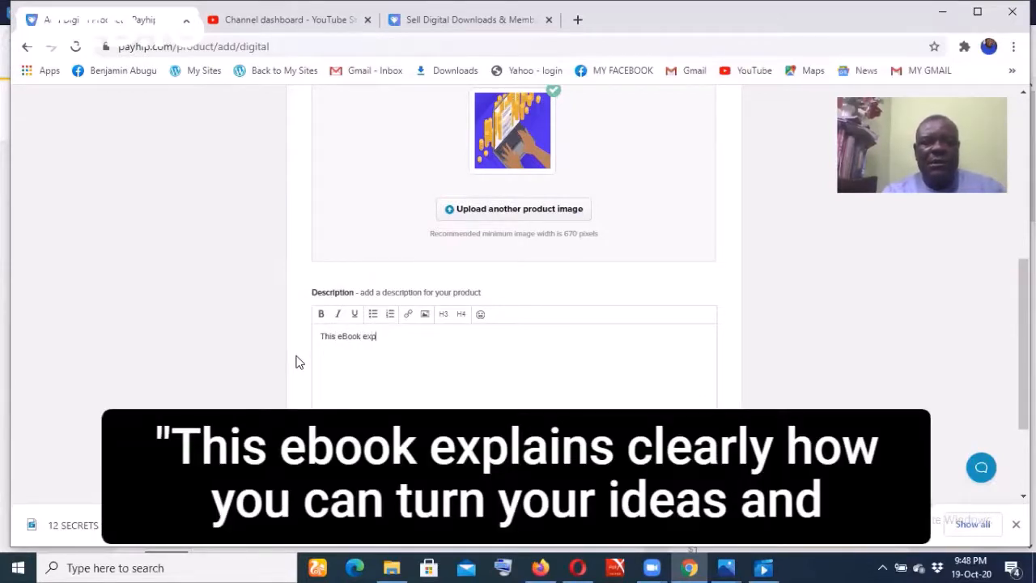
pyautogui.write('lins')
pyautogui.press('BackSpace')
pyautogui.press('BackSpace')
pyautogui.press('BackSpace')
pyautogui.press('BackSpace')
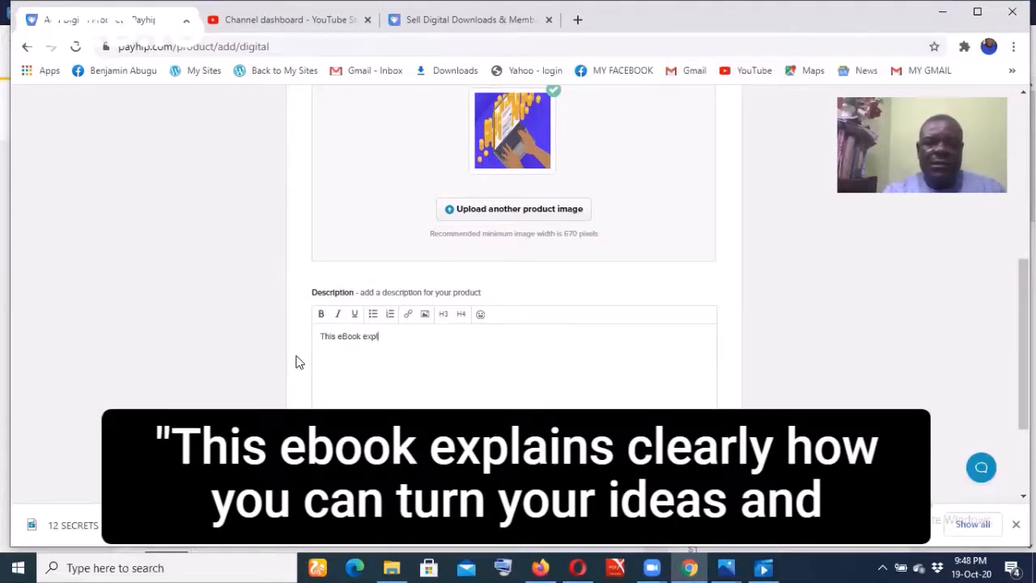
pyautogui.write('ain')
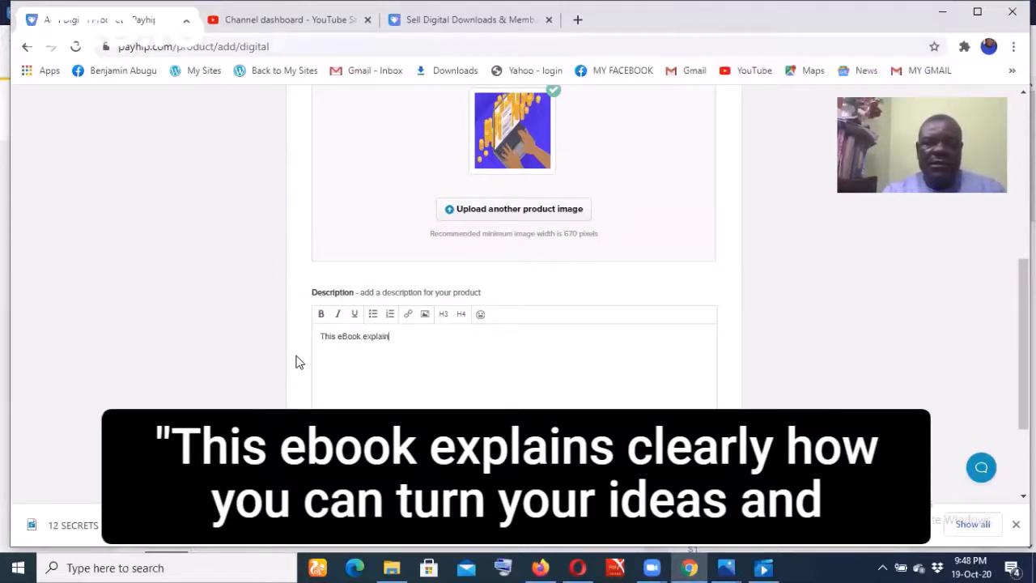
pyautogui.write('s clearly ho')
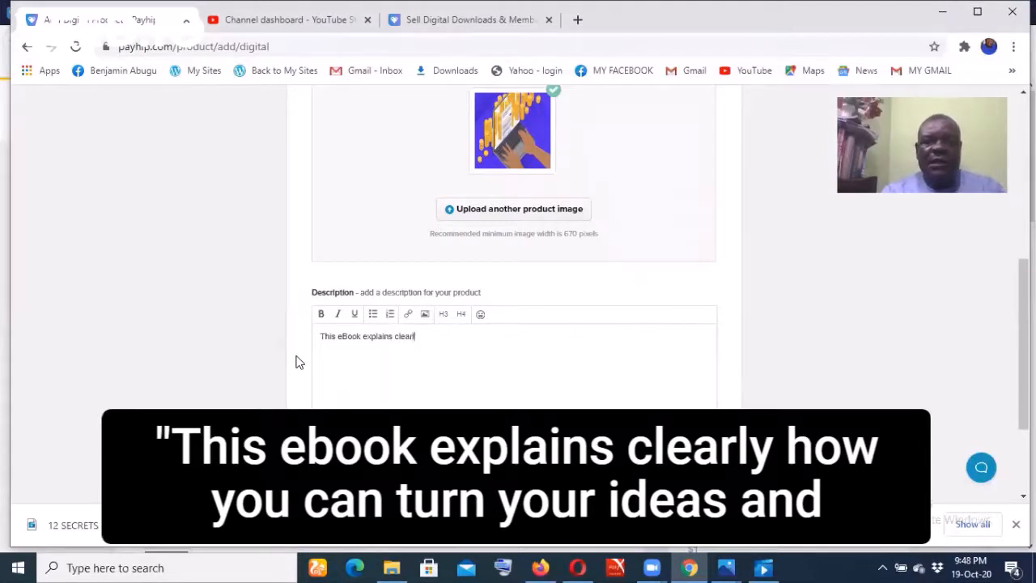
pyautogui.write('w you')
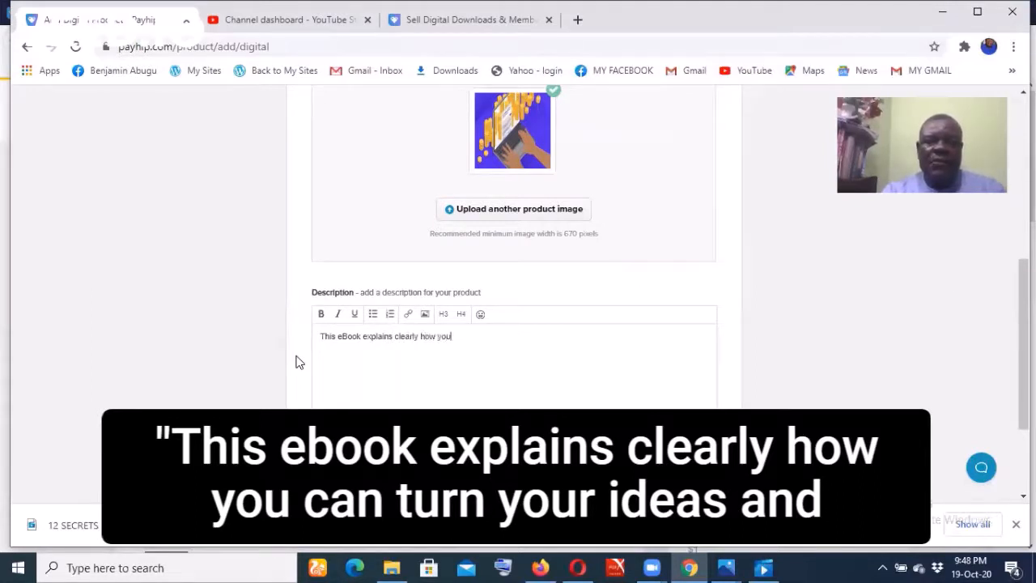
pyautogui.write(' can turn ')
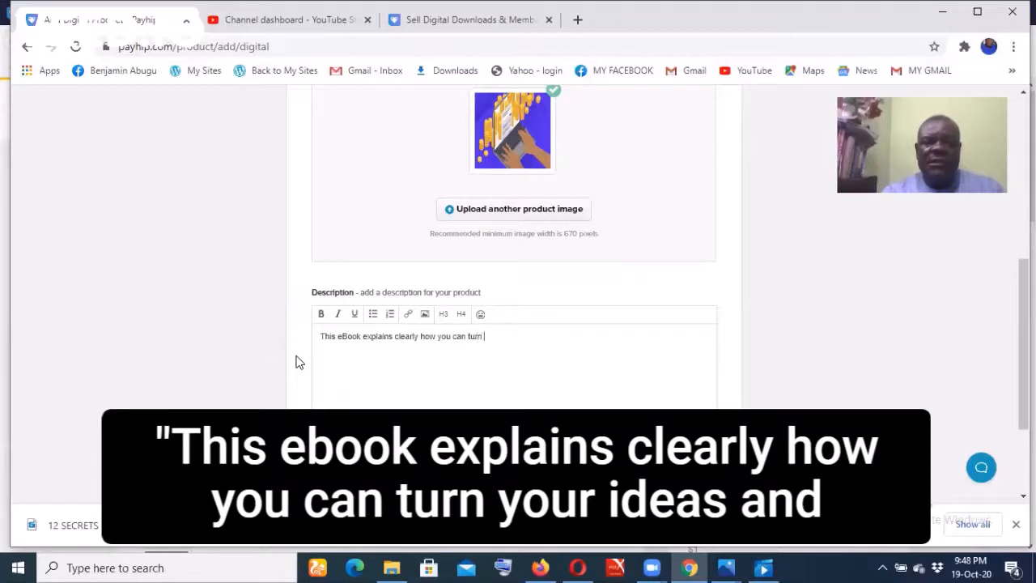
pyautogui.write('your ideas and skills ')
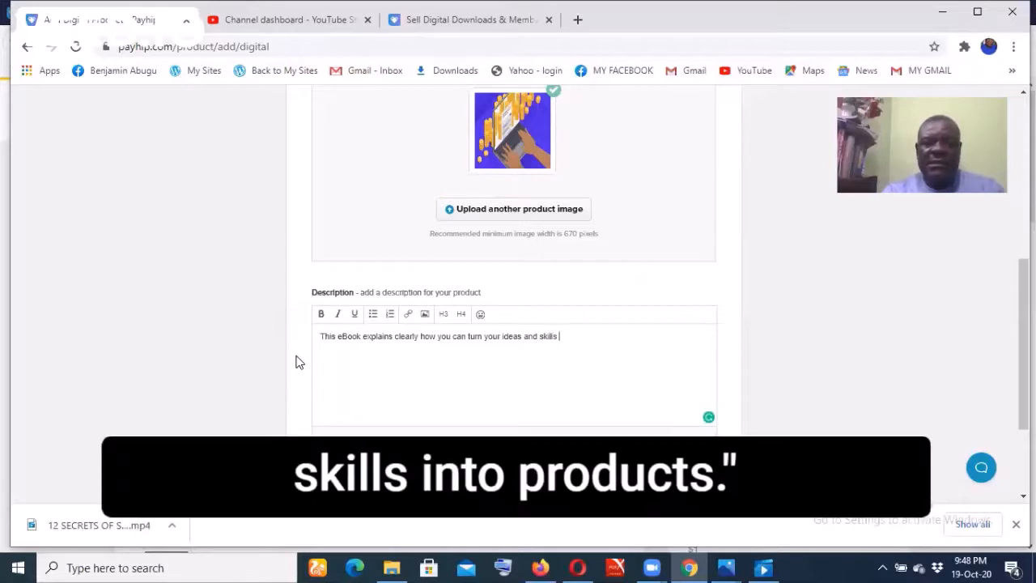
pyautogui.write('into pro')
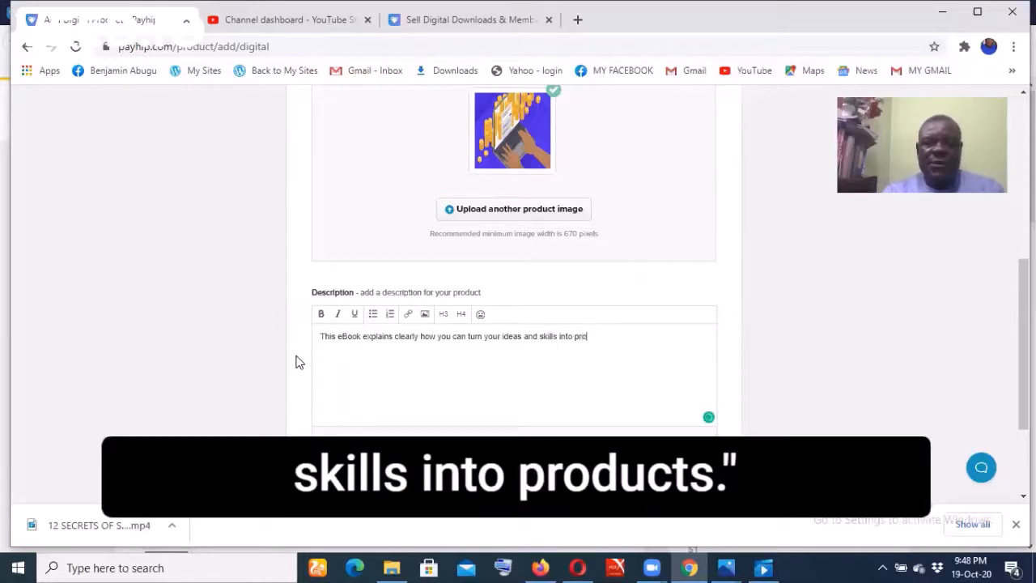
pyautogui.write('u')
pyautogui.press('BackSpace')
pyautogui.write('ducts.')
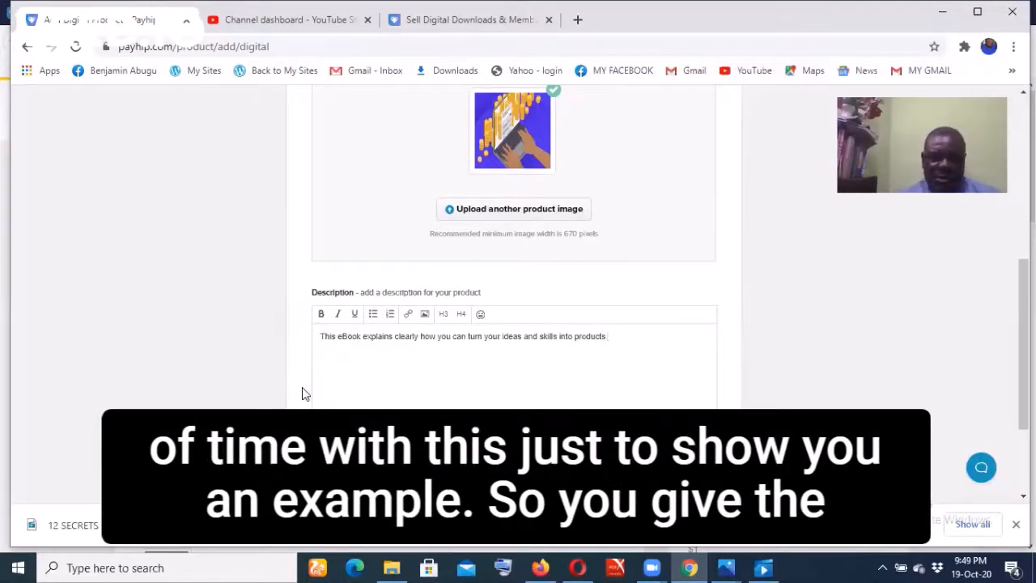
# Step: Submit the new digital product and show its product page
pyautogui.scroll(-1, 300, 394)
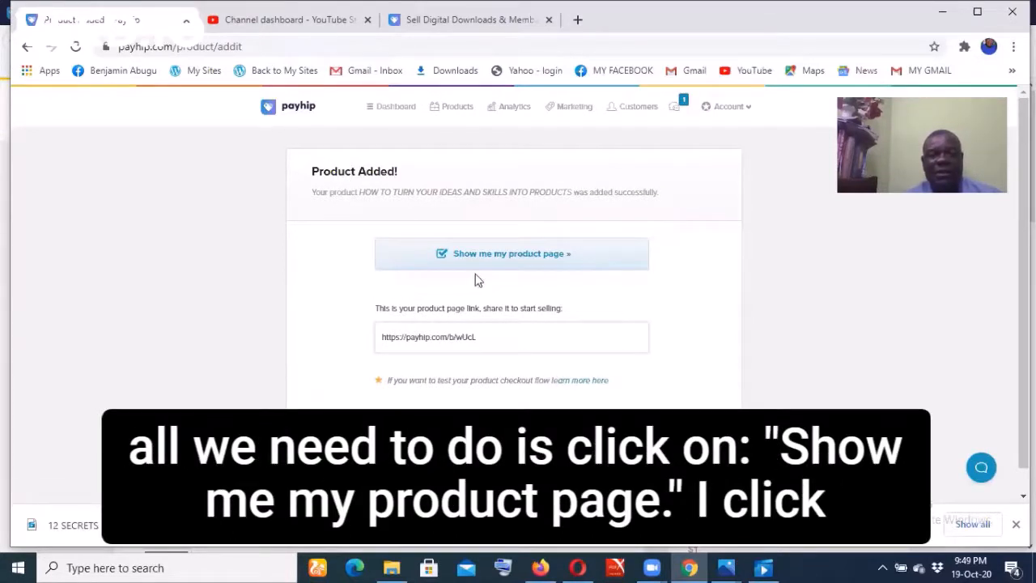
pyautogui.click(522, 256)
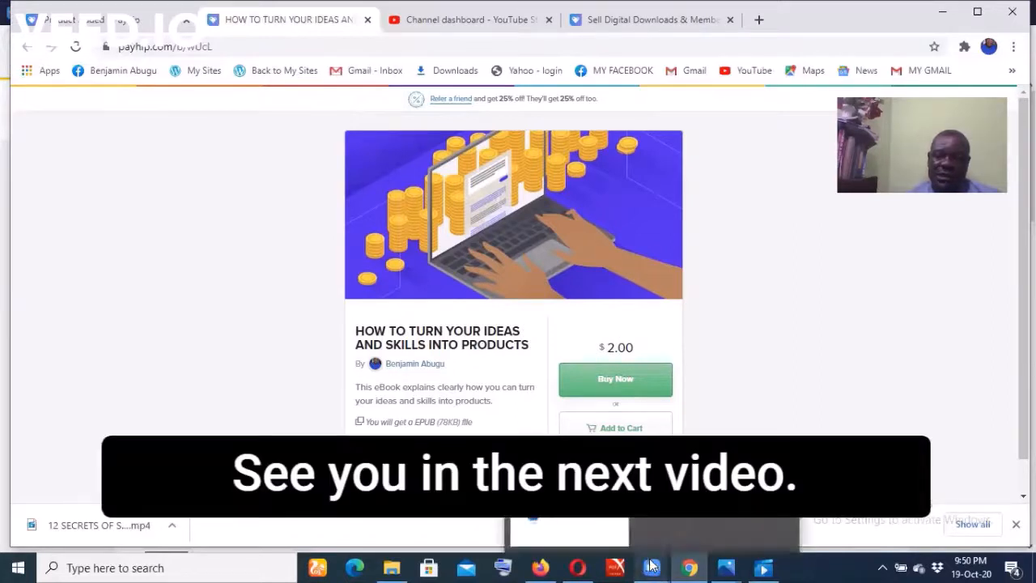
pyautogui.moveTo(601, 539)
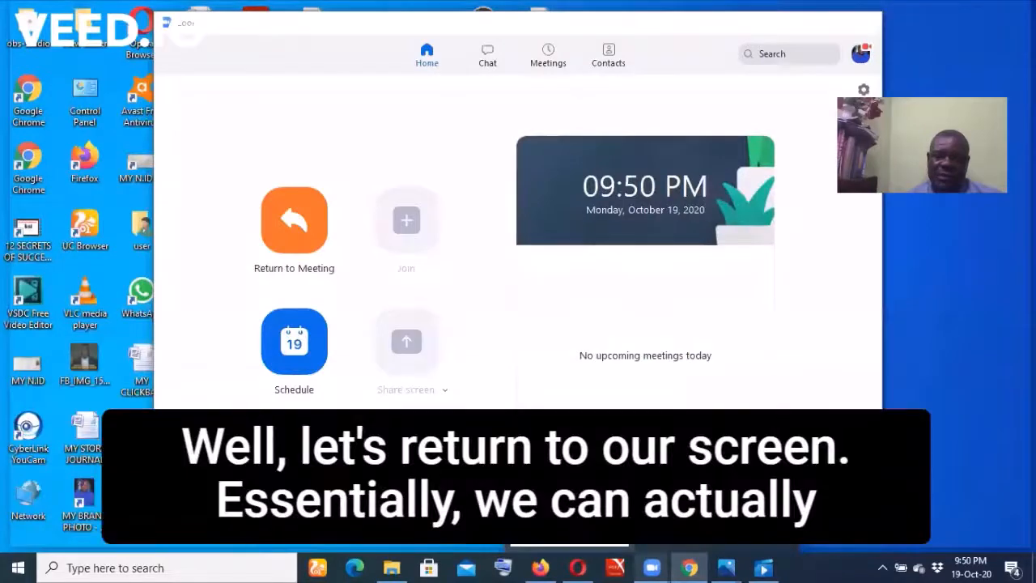
pyautogui.click(689, 568)
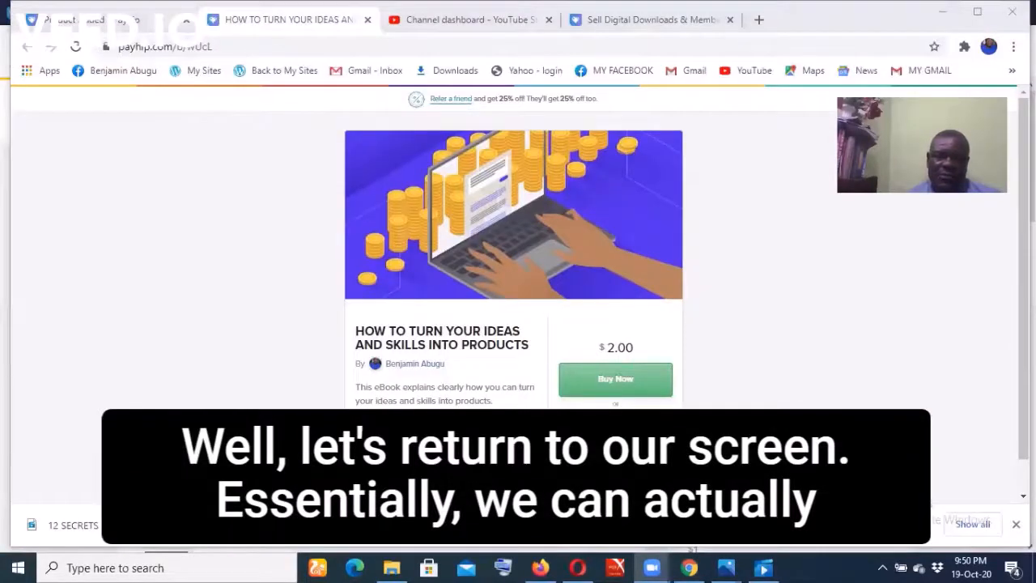